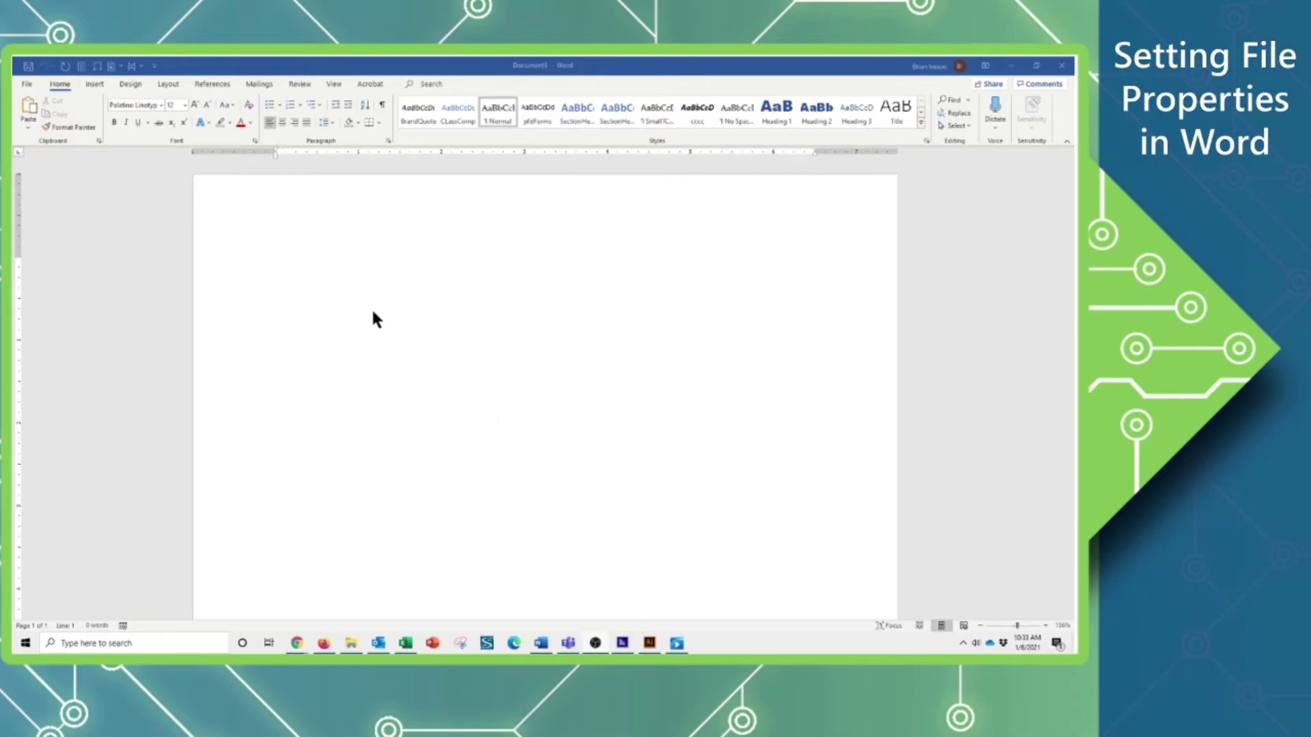
Open the File backstage Info page listing the blank document's size, pages, words, title, tags and author
left_click(27, 85)
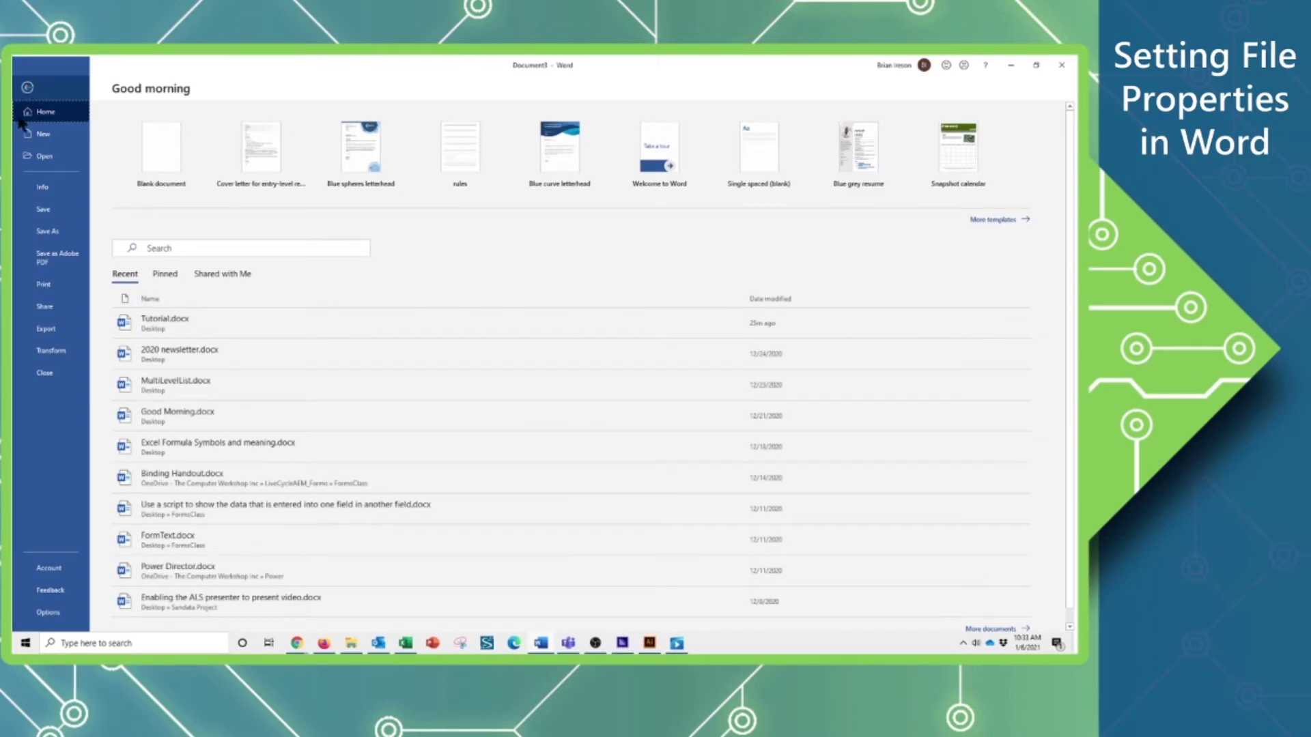
left_click(43, 188)
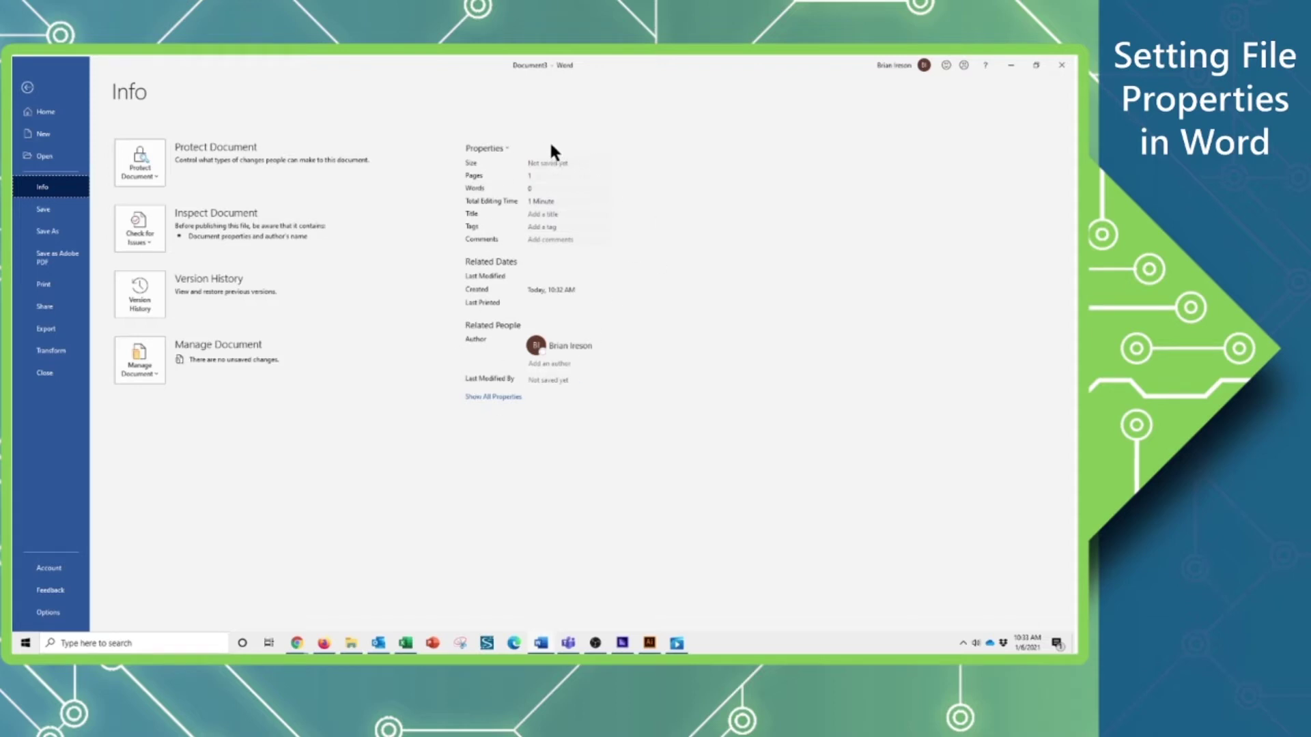
Show all document properties and set the Title to 'This is my title'
left_click(495, 397)
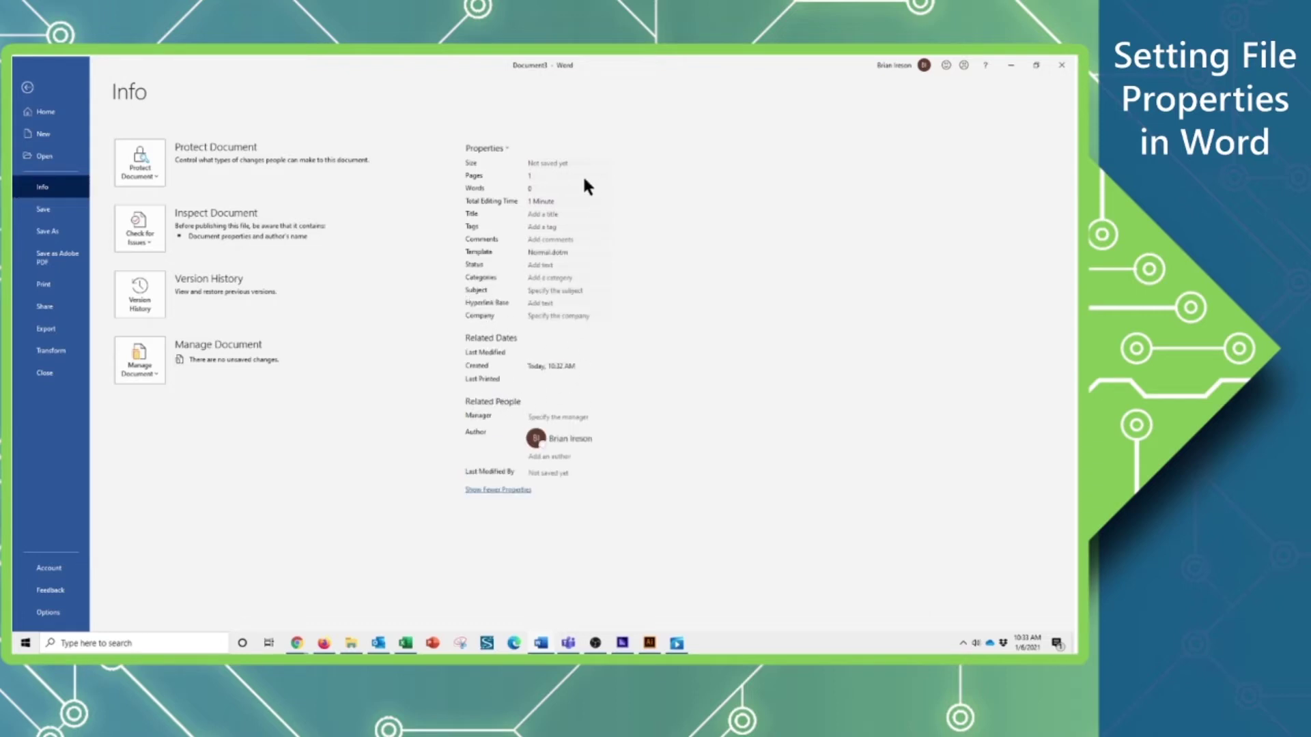
mouse_move(564, 426)
left_click(577, 216)
type("I")
type("his is")
type(" my tit")
type("le")
Add the tags 'properties' and 'tutorial' to the document's Tags field
left_click(583, 228)
type("prop")
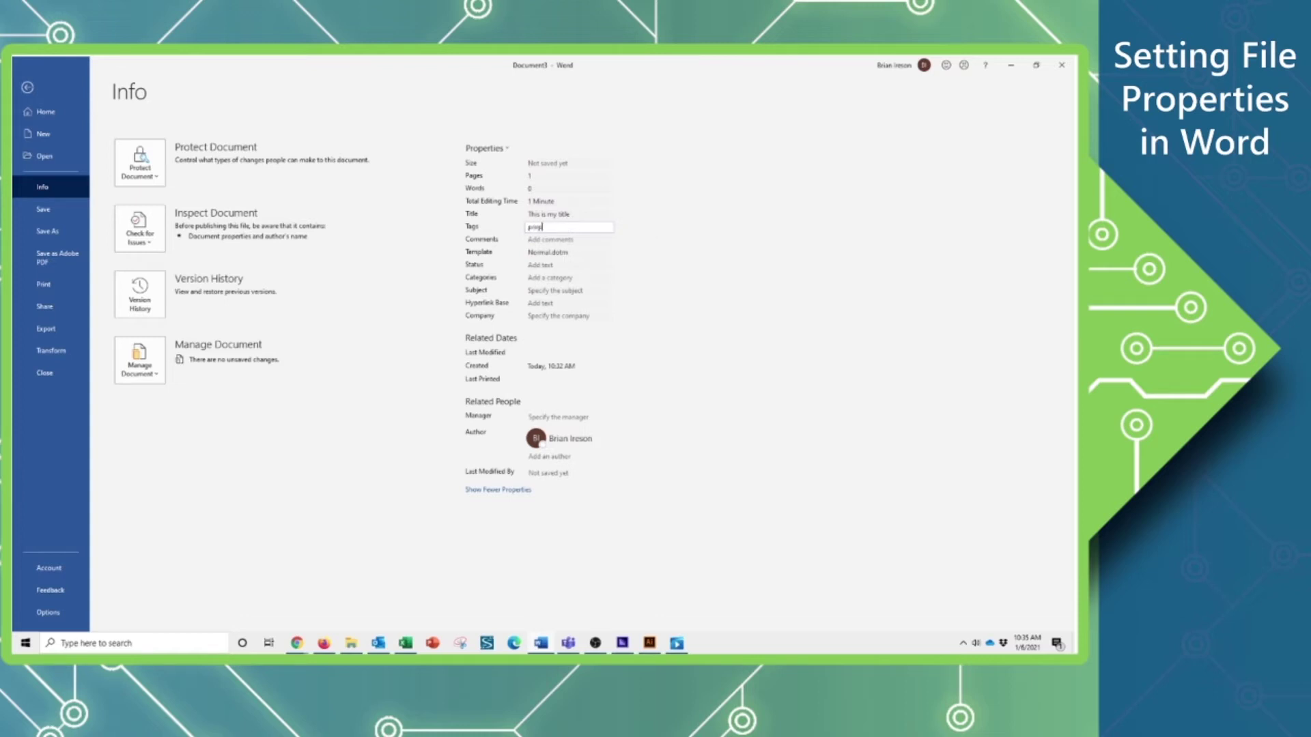
type("erties;tutorial;")
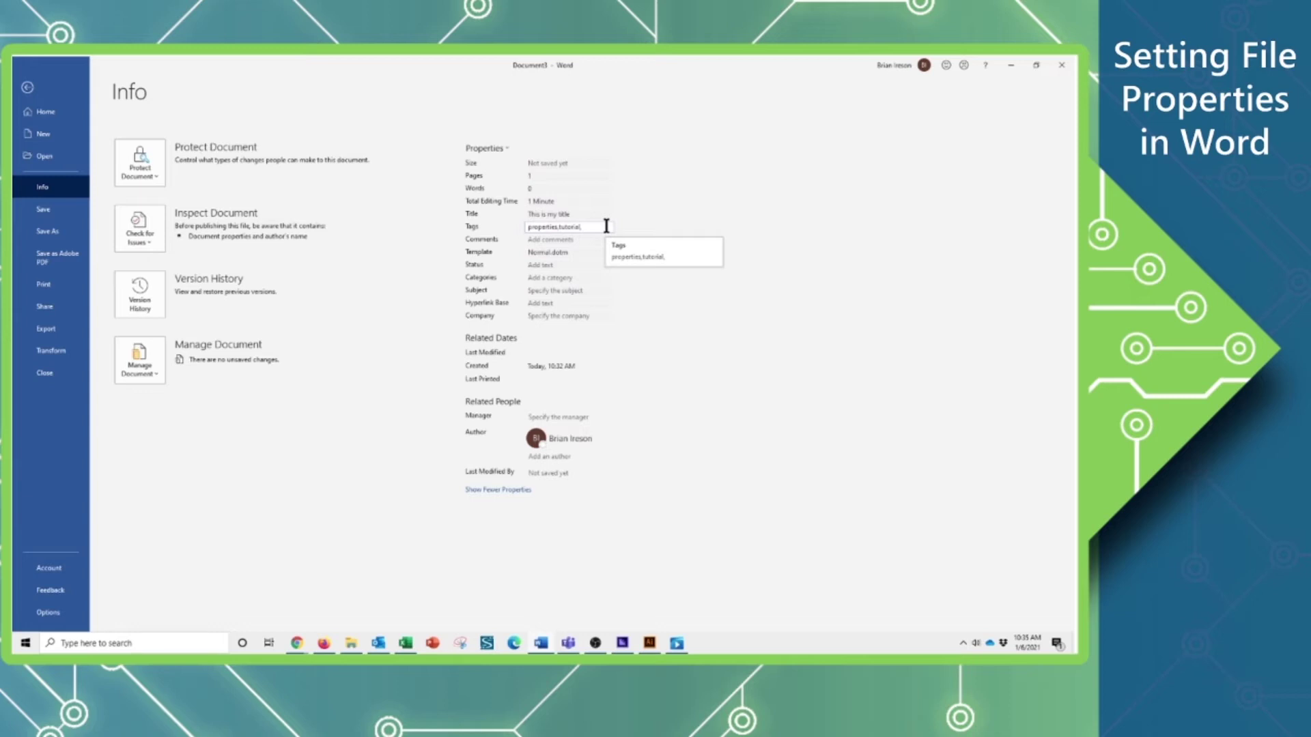
left_click(573, 239)
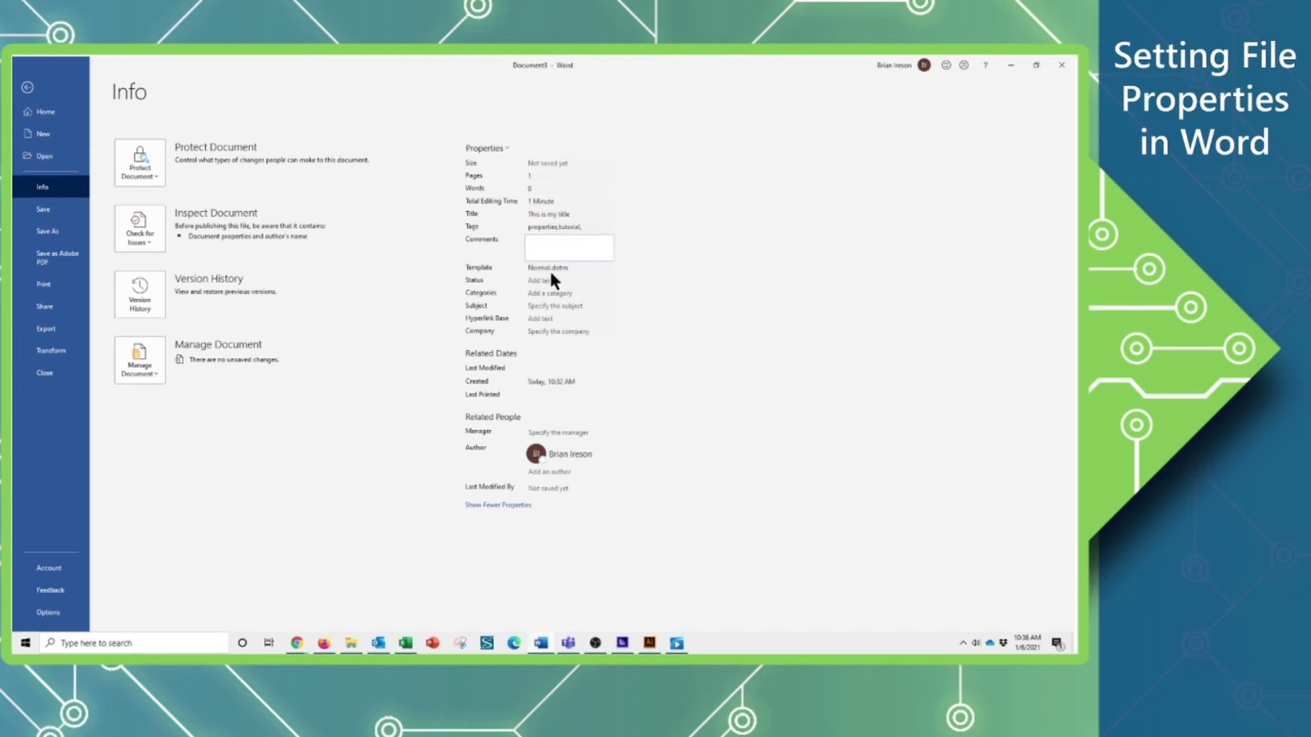
Set the Categories property to 'tutorials' and the Subject to 'Properties tutorial'
left_click(580, 293)
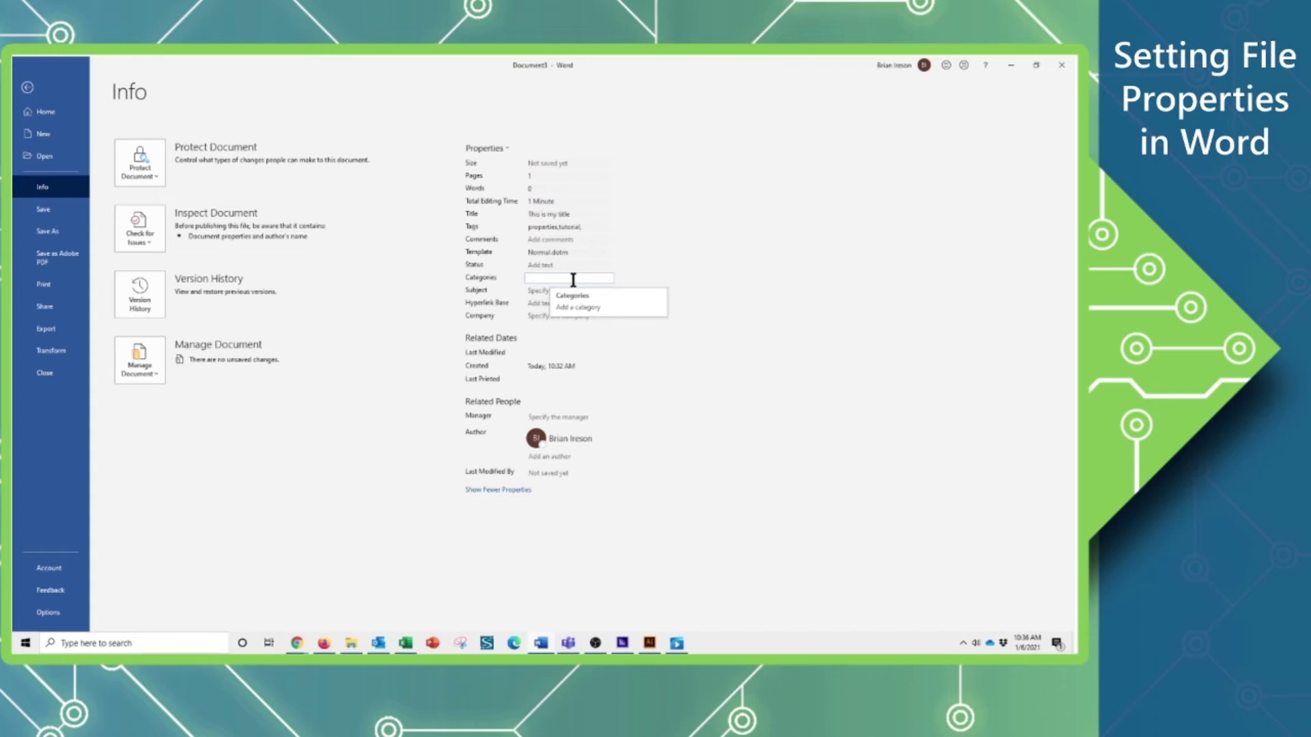
left_click(573, 279)
type("tut")
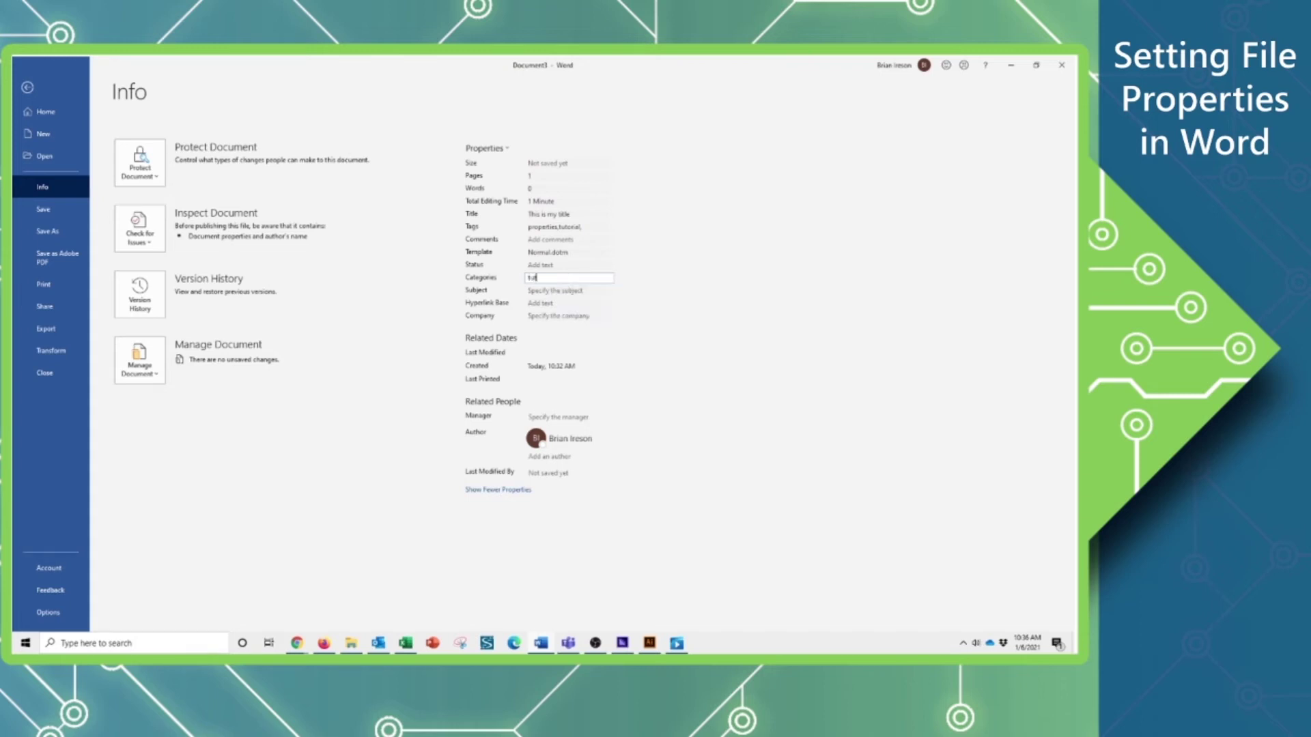
type("orials")
left_click(586, 290)
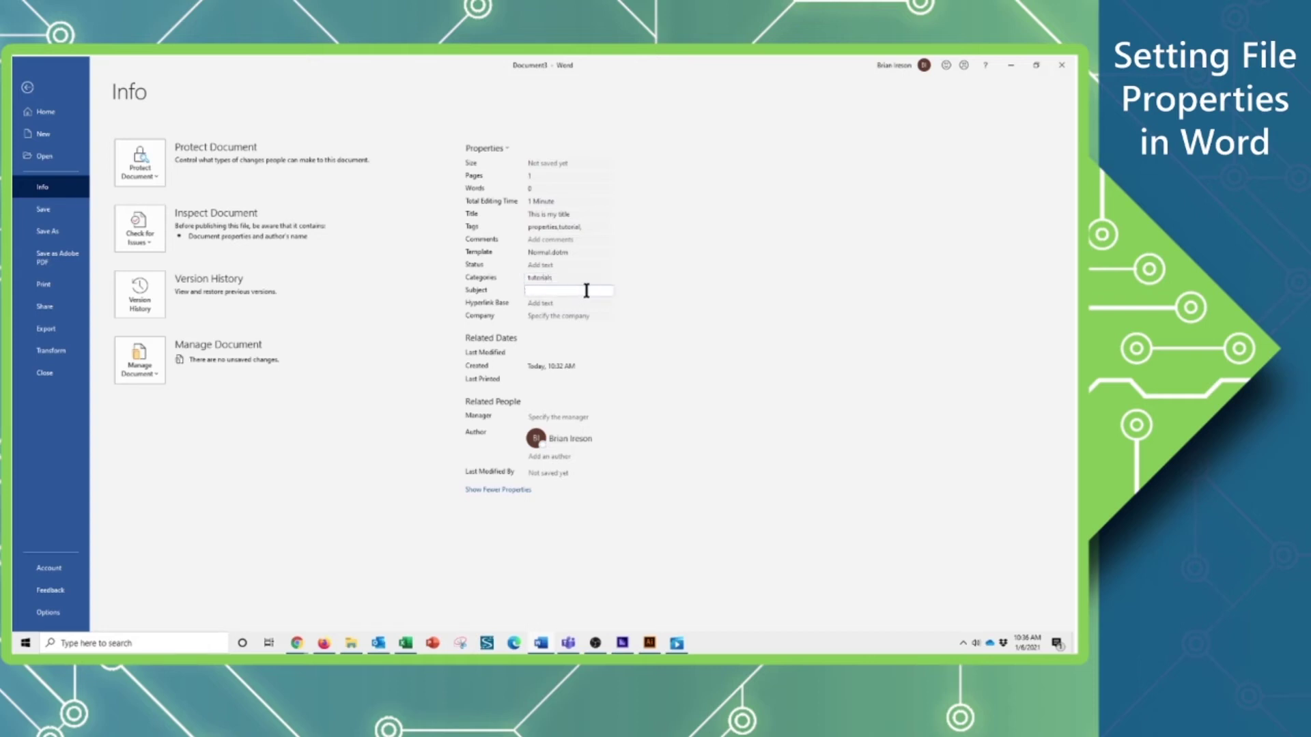
type("Properties tutorial")
Enter 'The Computer Workshop' as the Company property
left_click(532, 316)
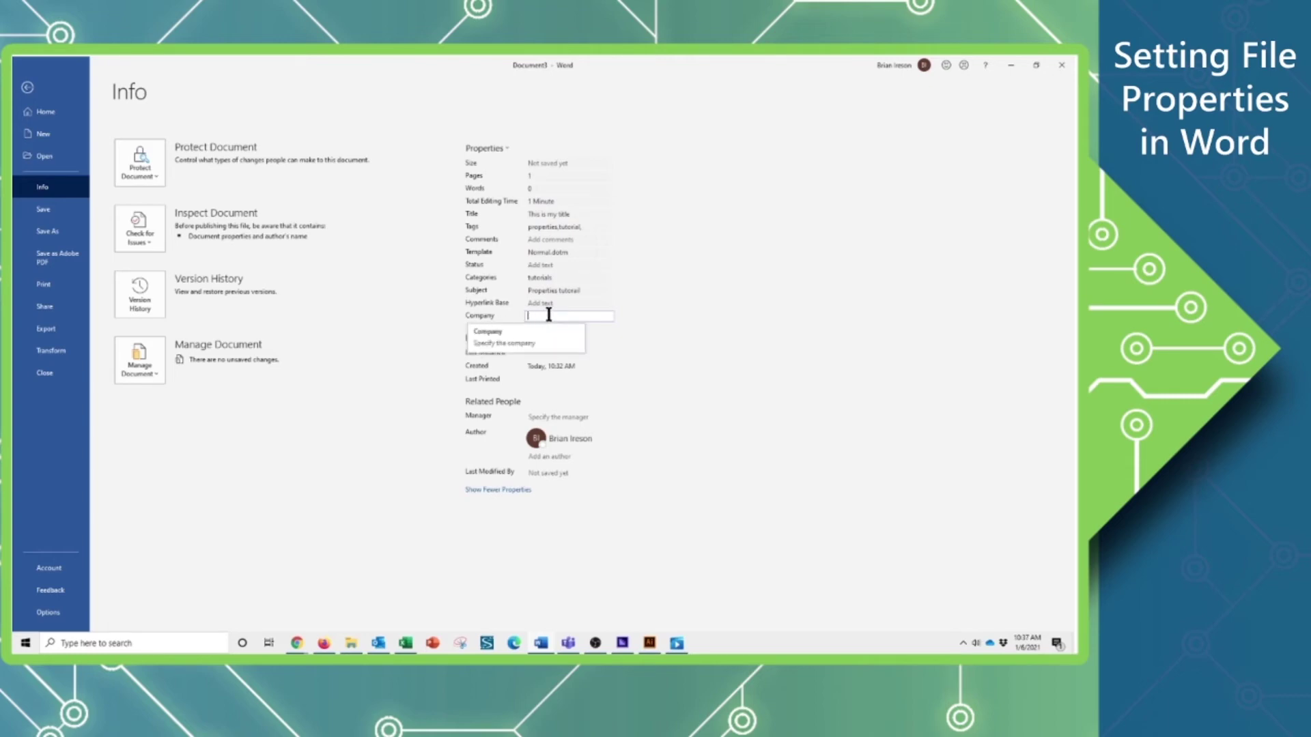
type("Th")
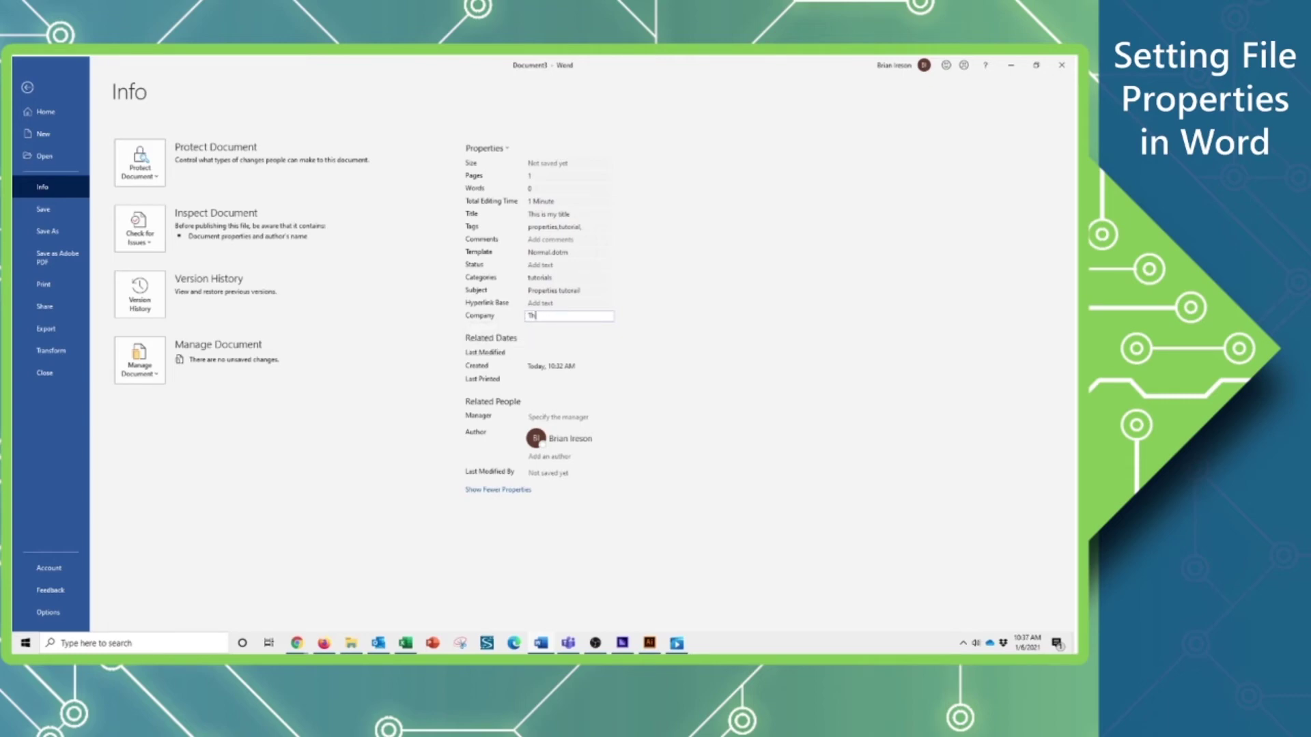
type("e Computer Workshop")
Use Save As to store the file on the Desktop as Tutorial.docx, confirming the overwrite
left_click(48, 232)
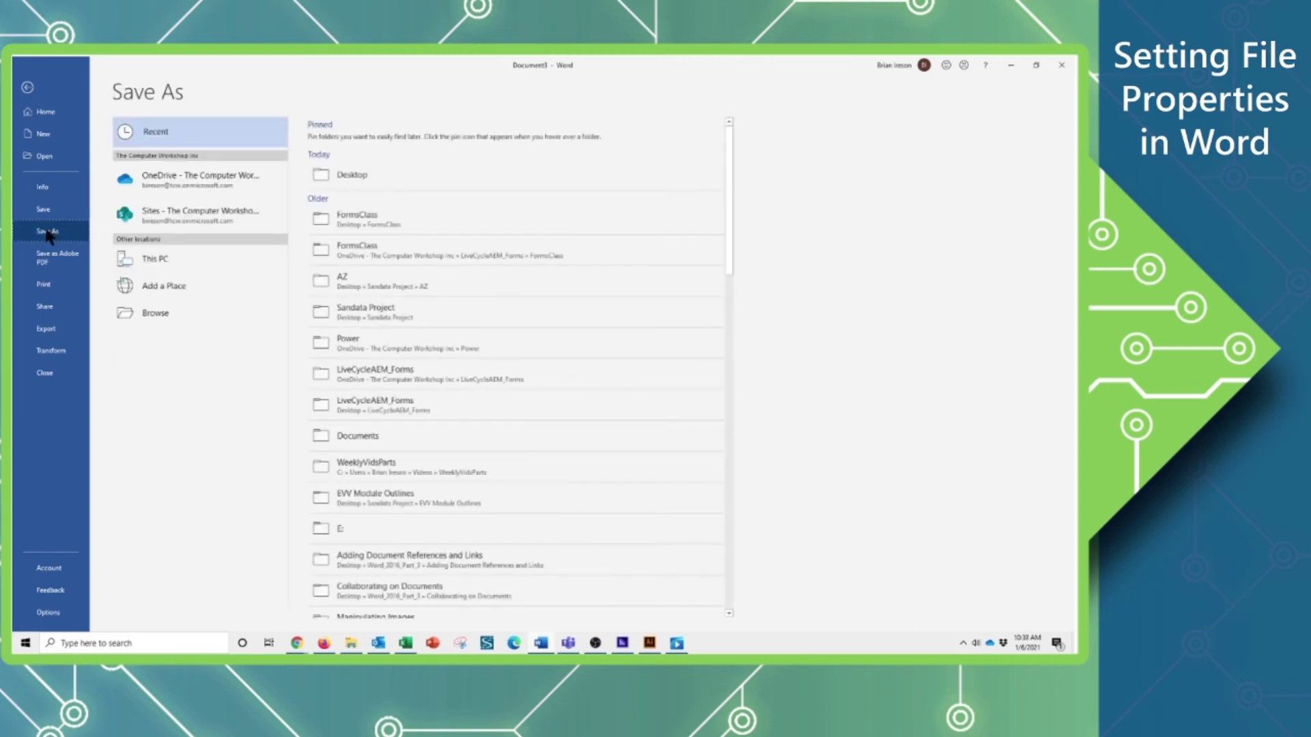
left_click(350, 171)
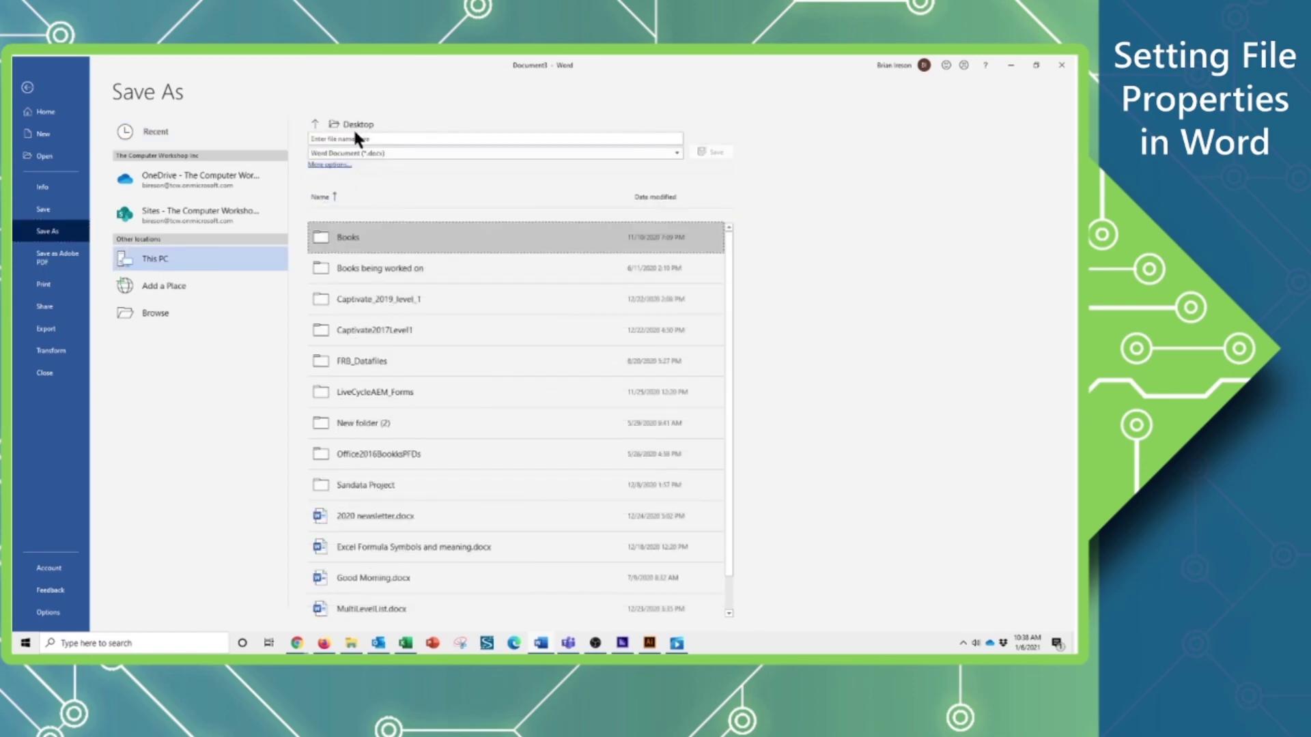
left_click(354, 137)
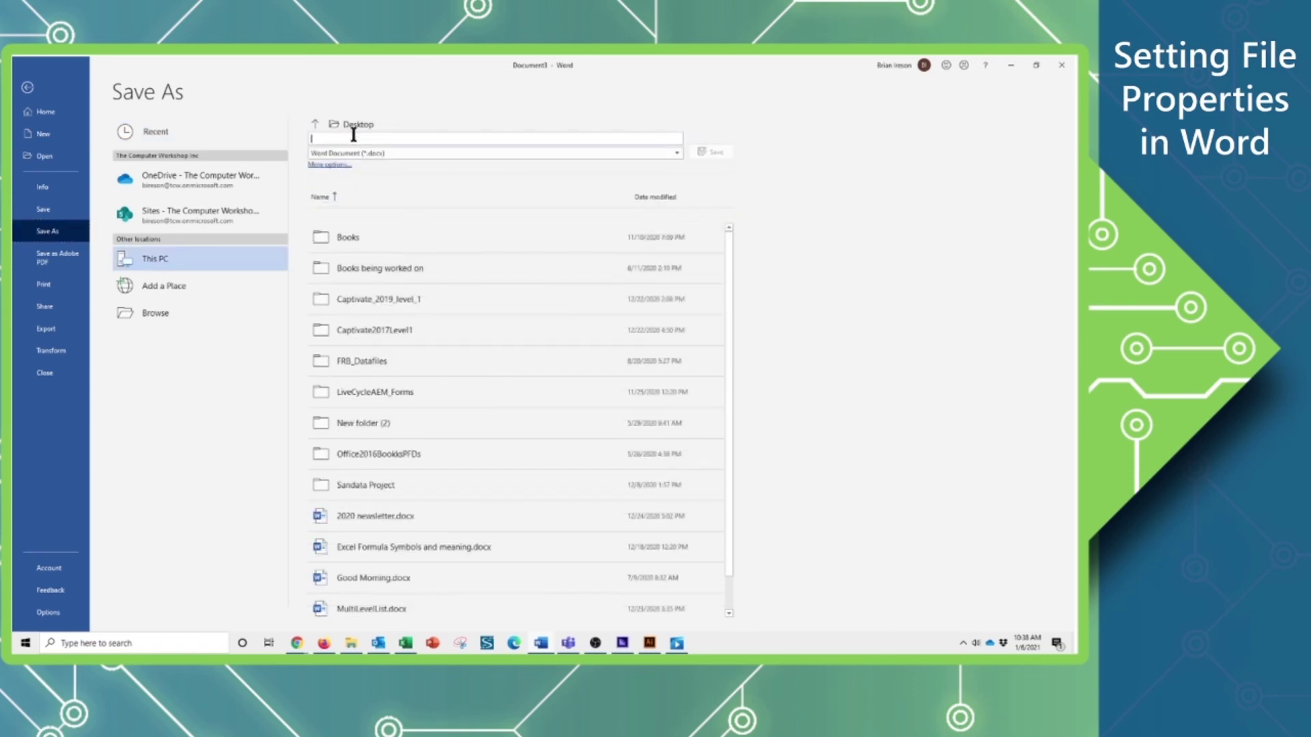
type("Ta")
type("torial")
left_click(711, 149)
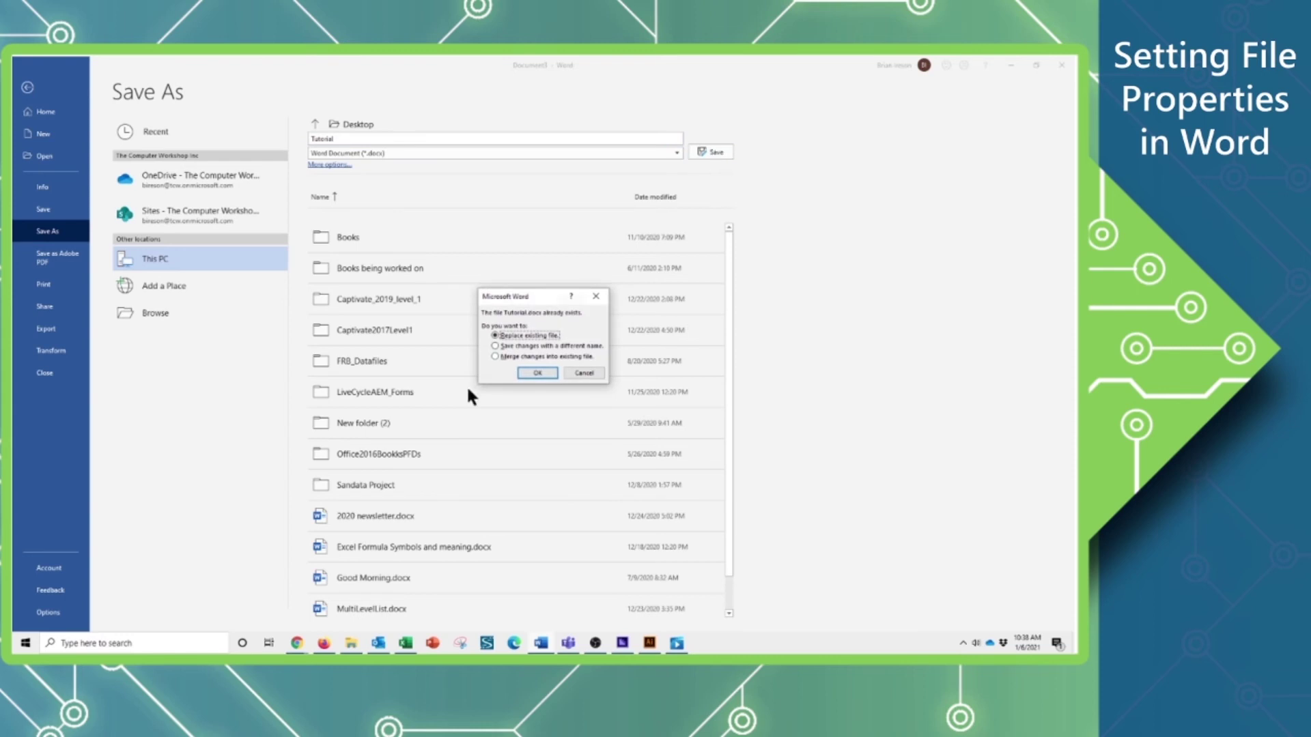
left_click(536, 373)
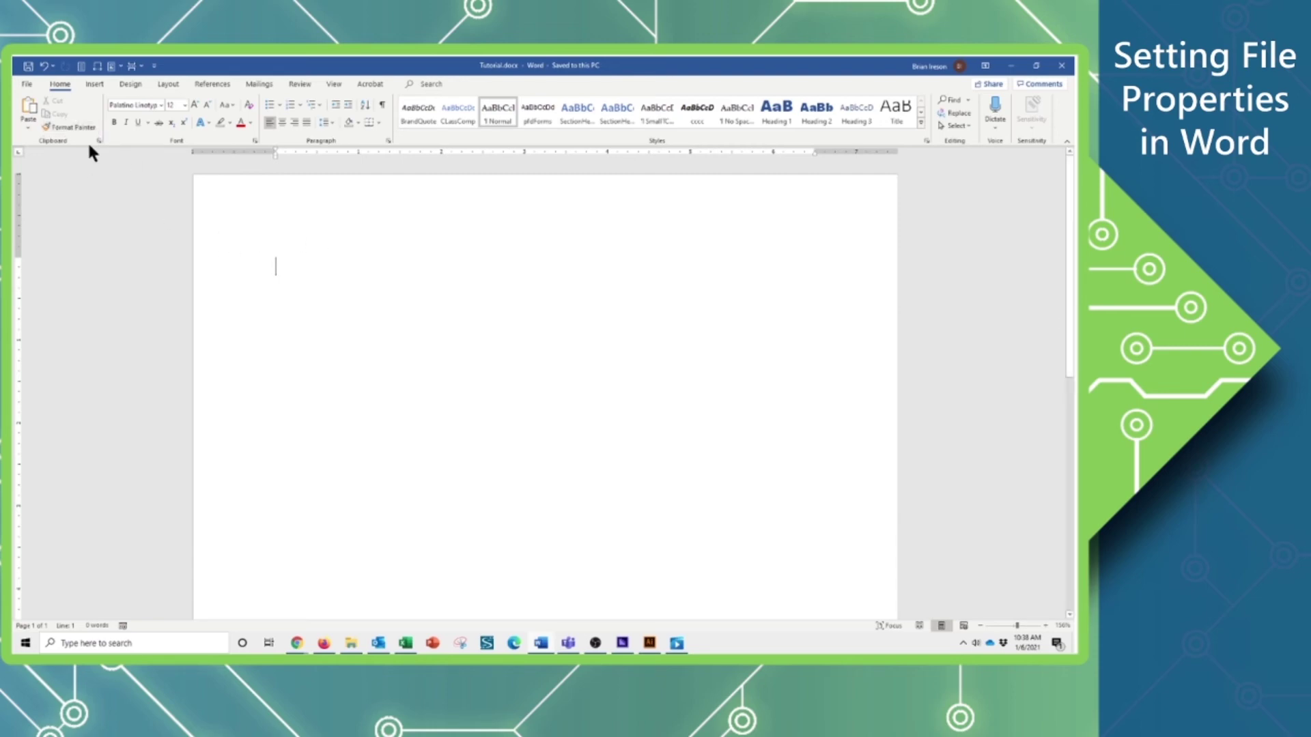
Reopen the Info page for Tutorial.docx and expand the Properties dropdown
left_click(27, 85)
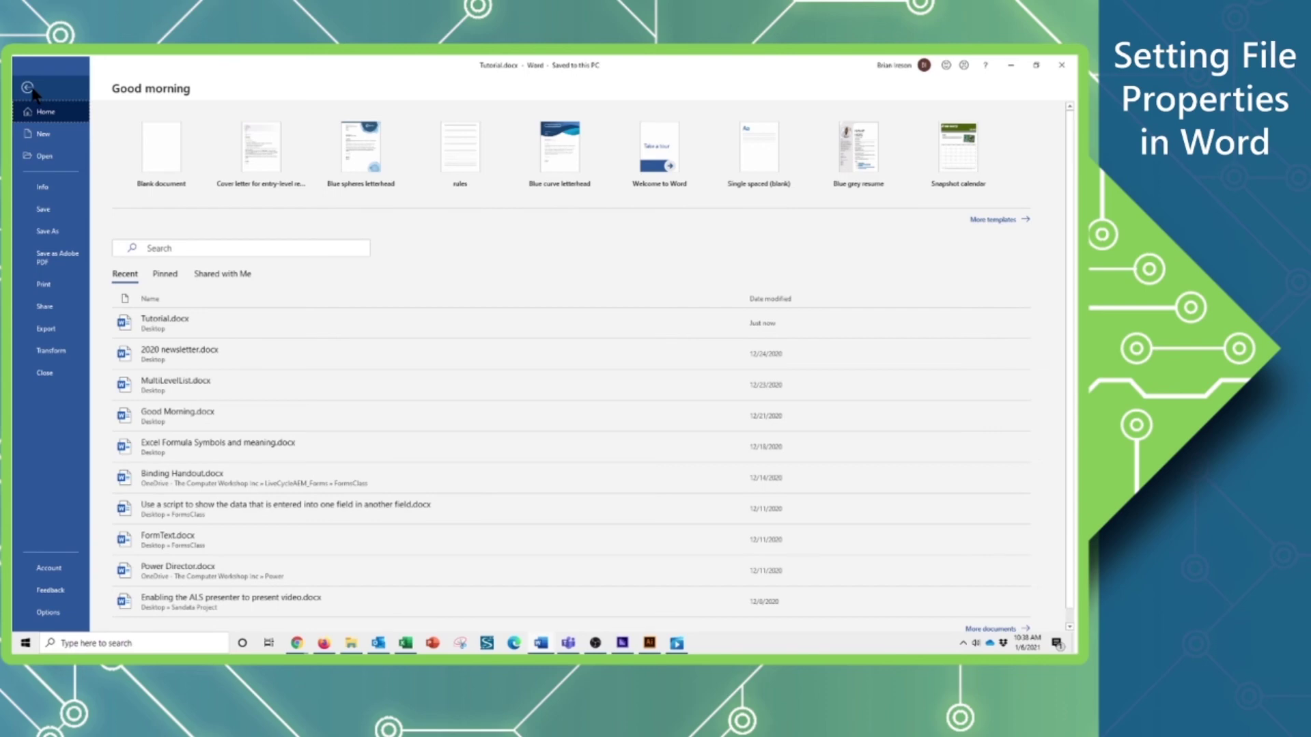
left_click(57, 188)
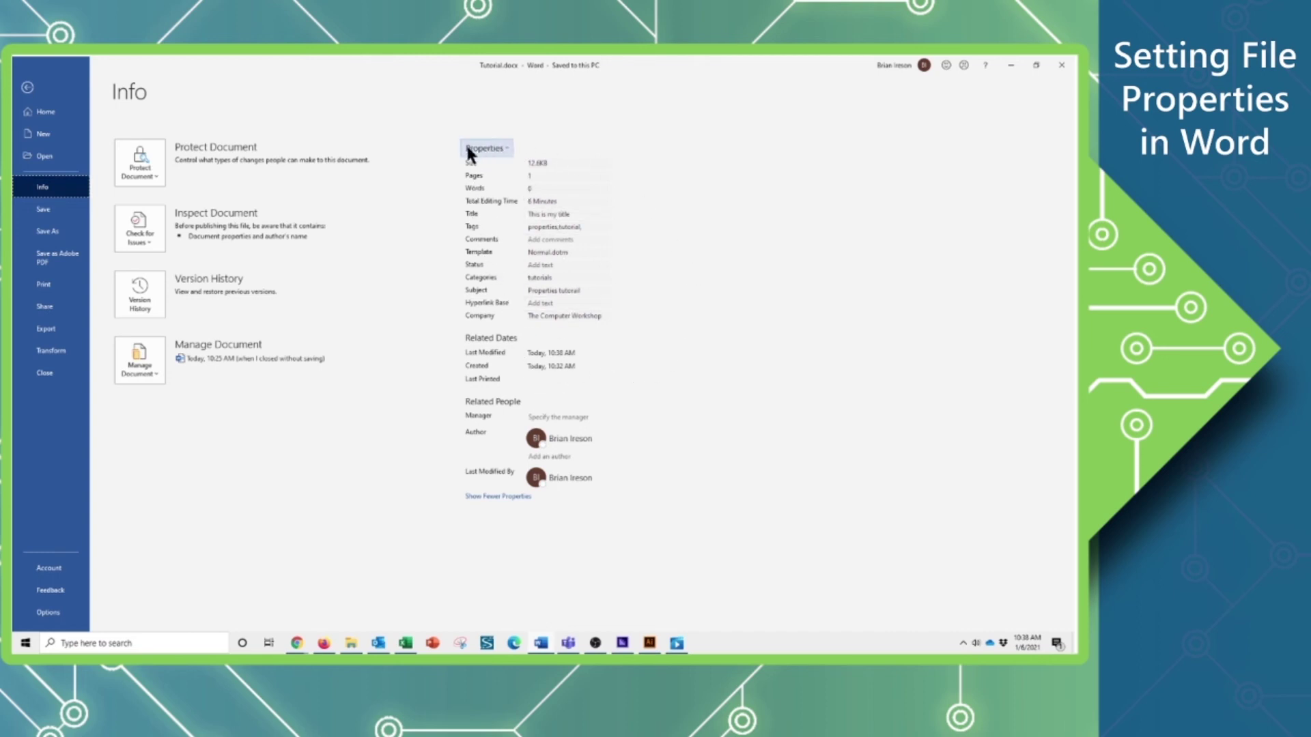
left_click(505, 148)
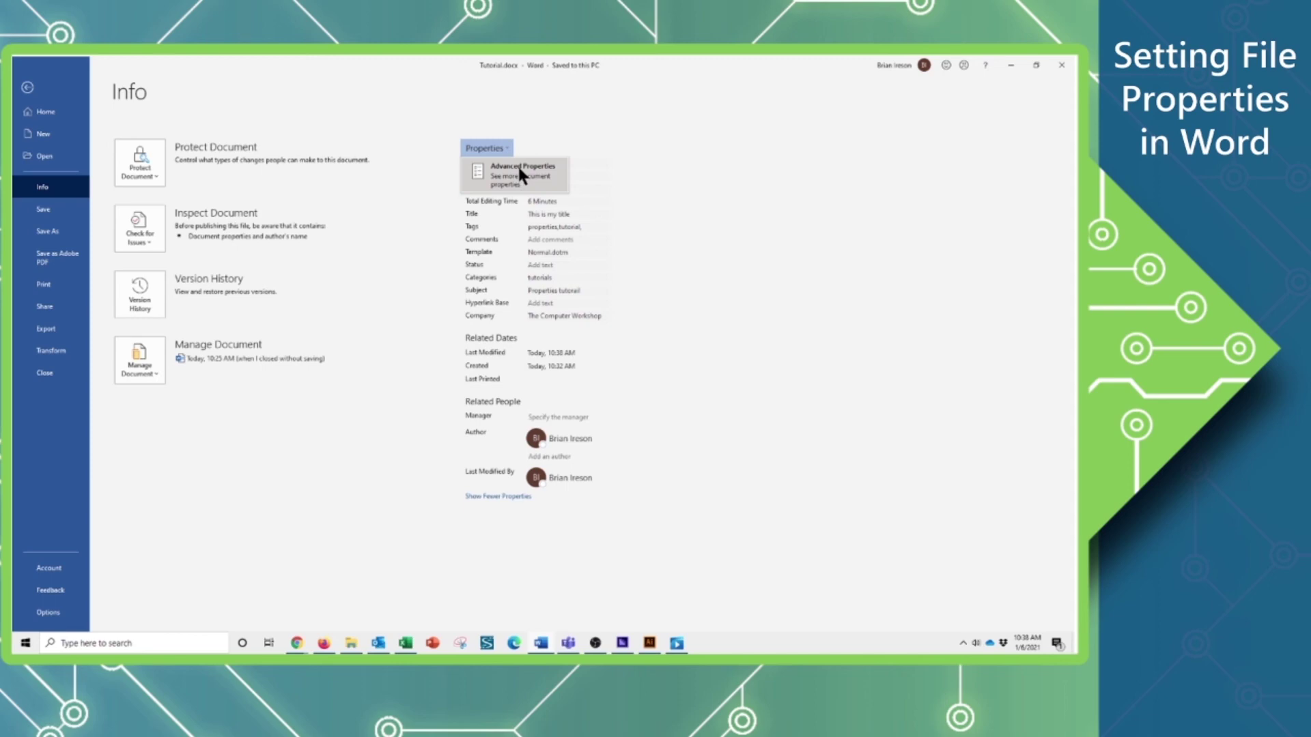
left_click(518, 166)
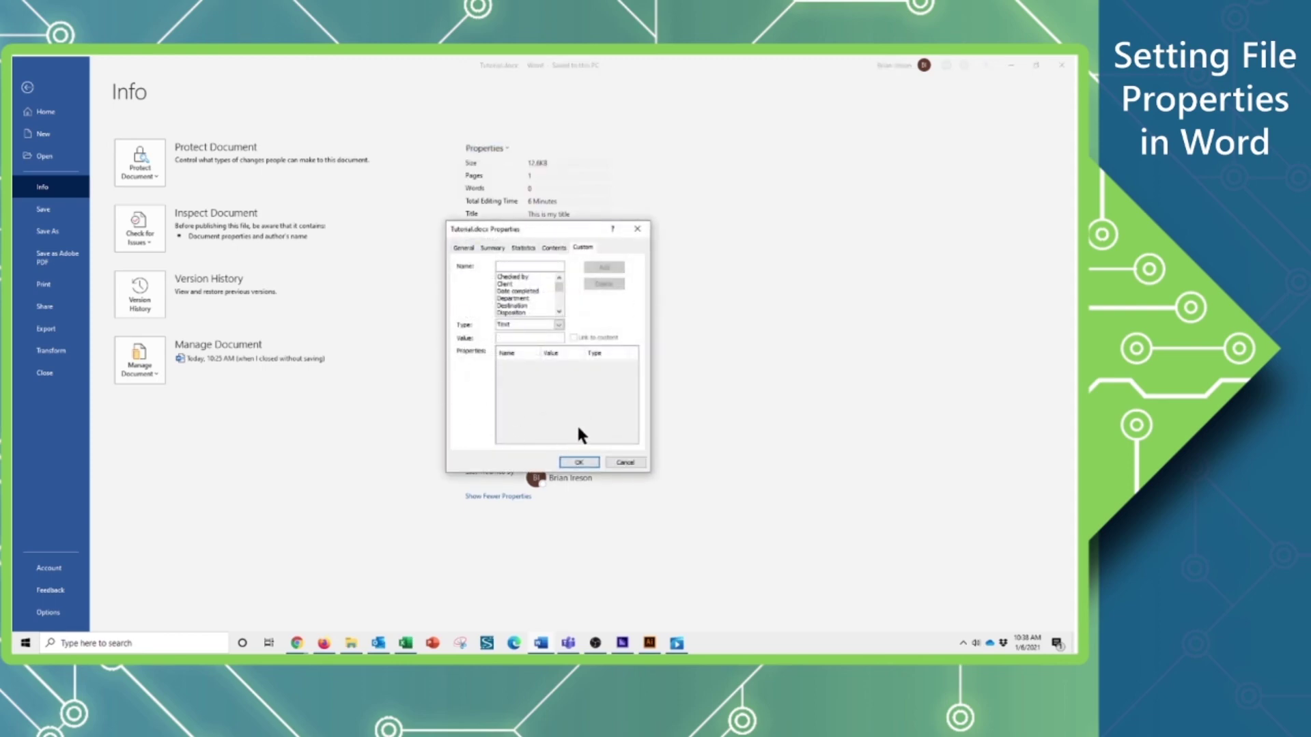
left_click(464, 248)
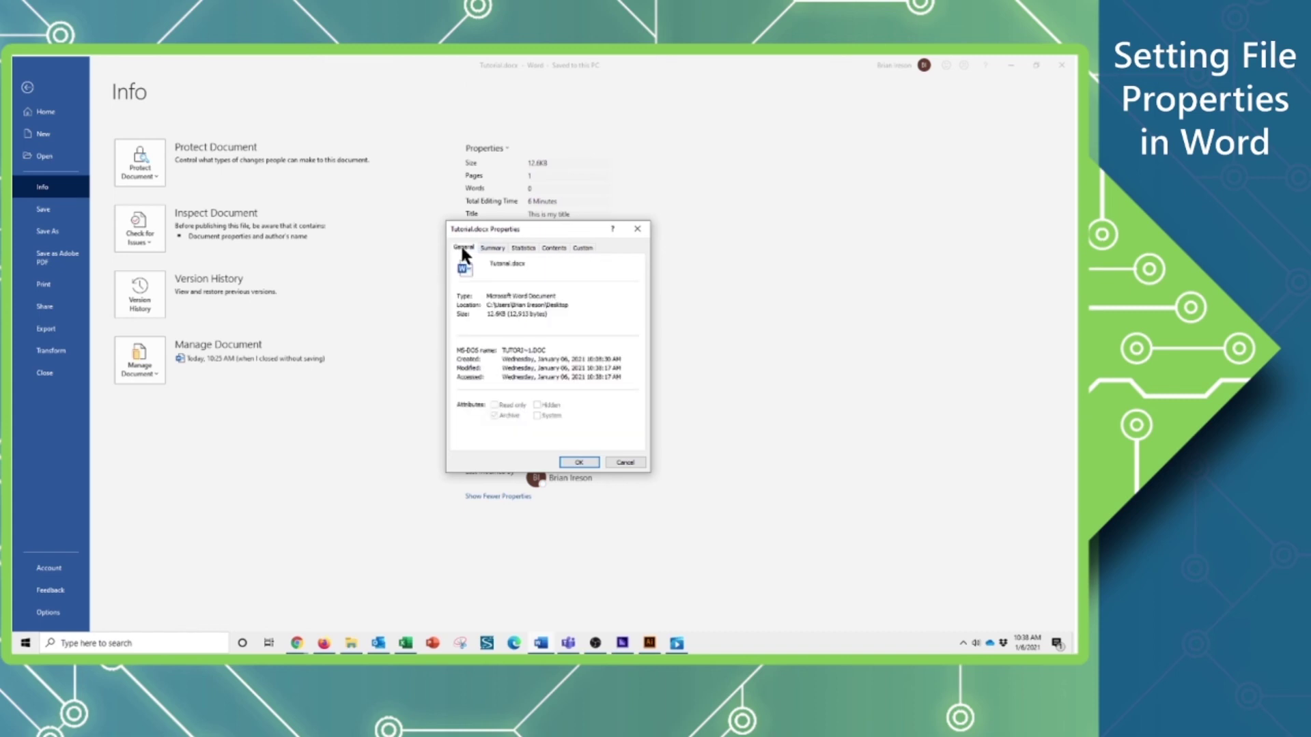
left_click(494, 249)
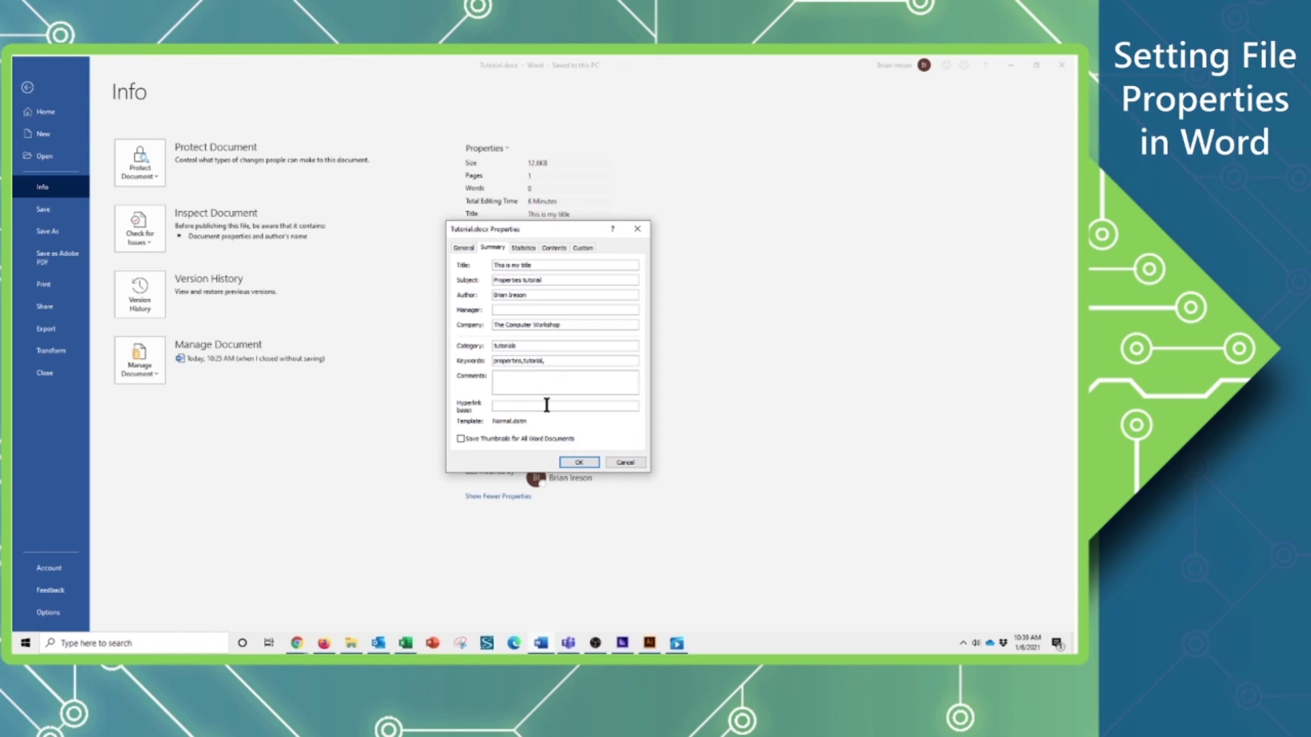
left_click(524, 248)
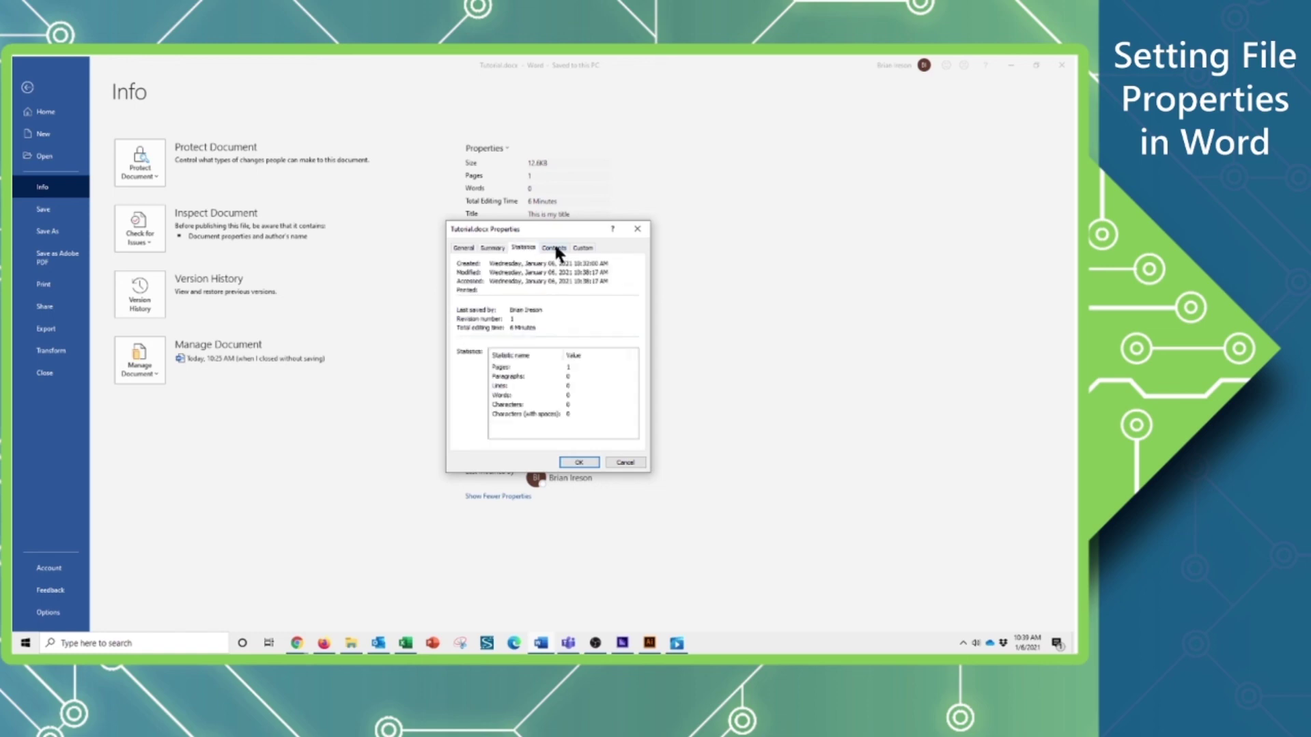
left_click(554, 248)
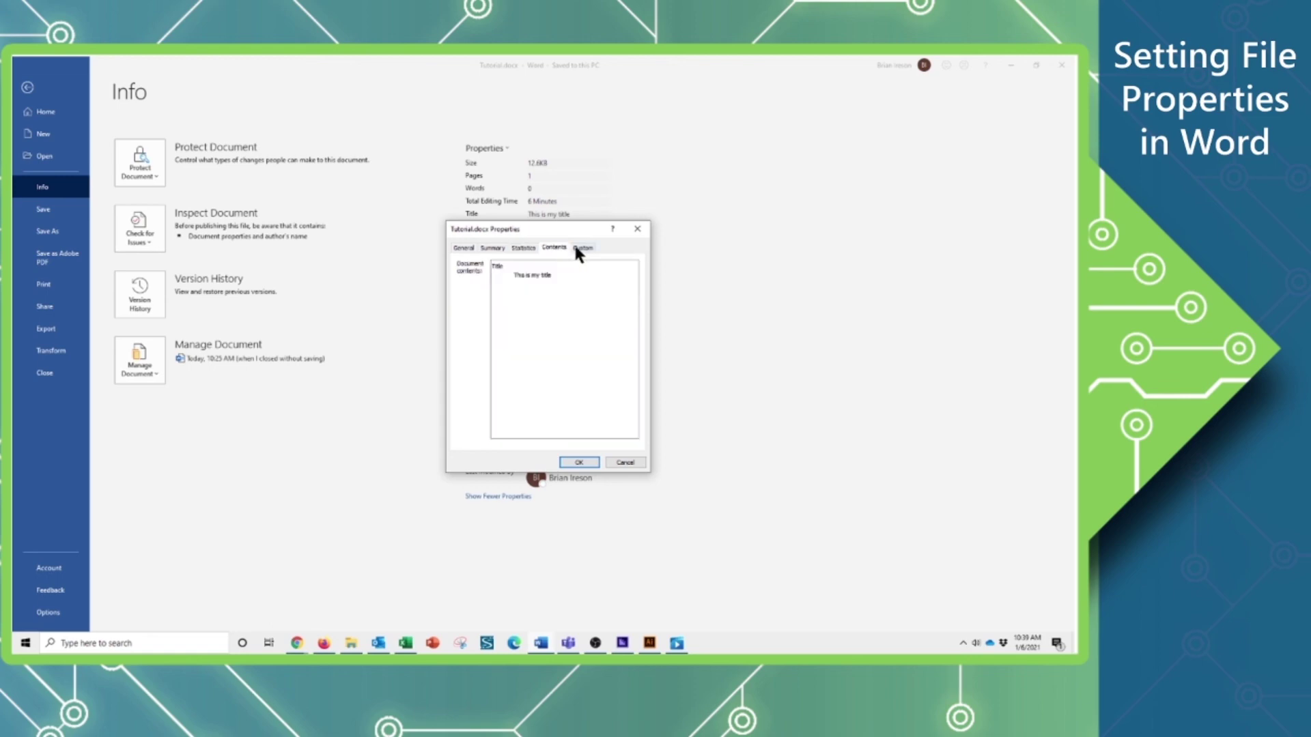
left_click(580, 249)
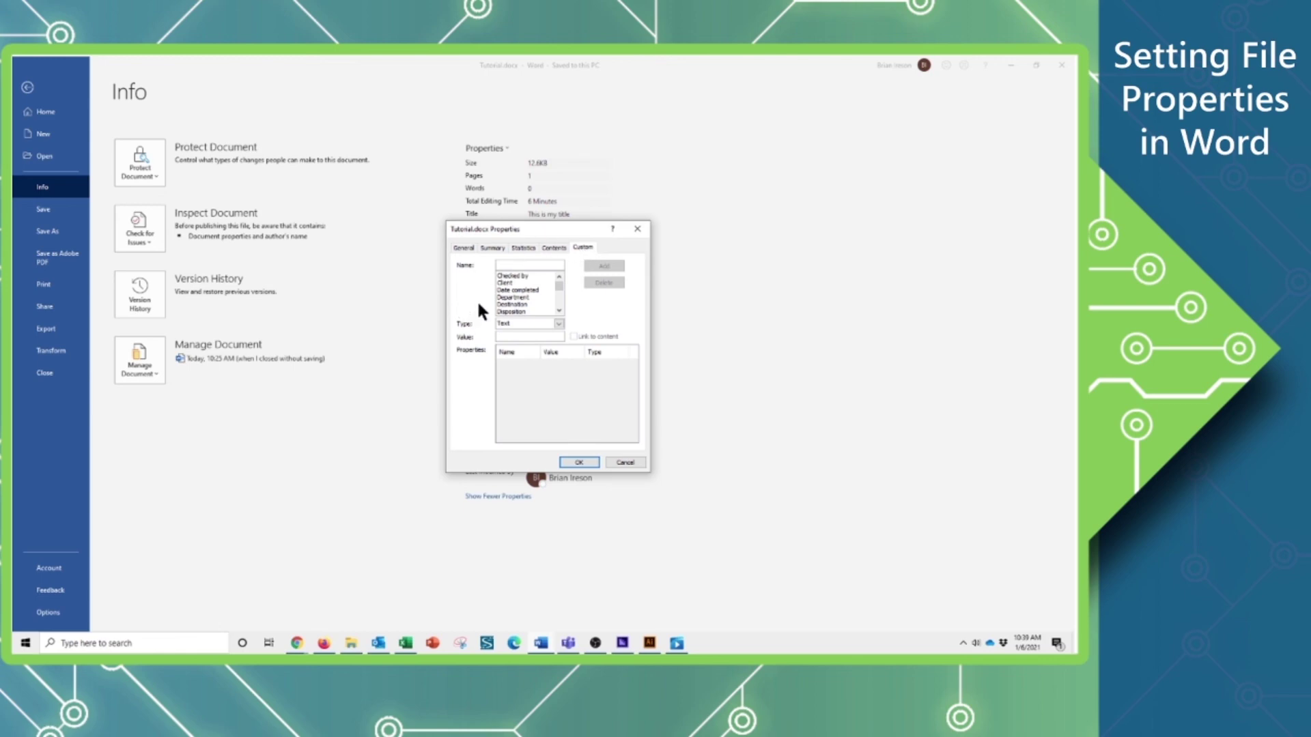
left_click(632, 463)
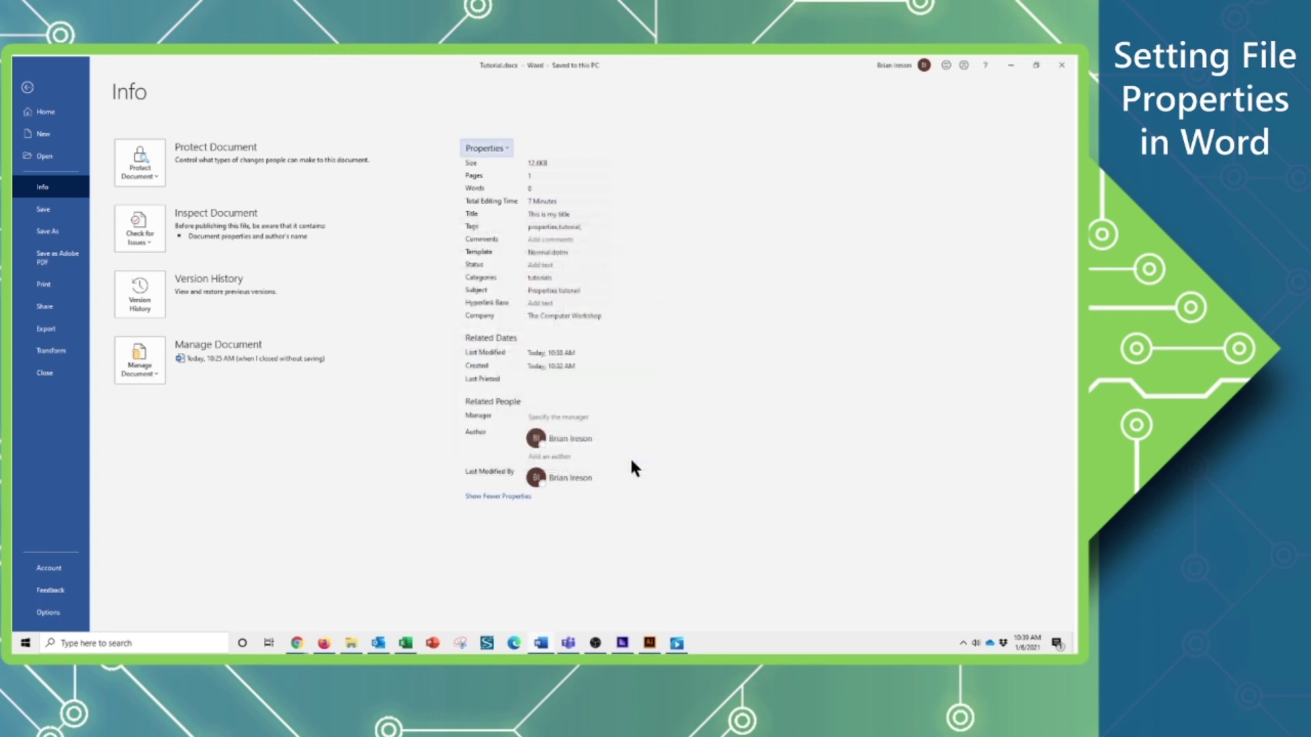